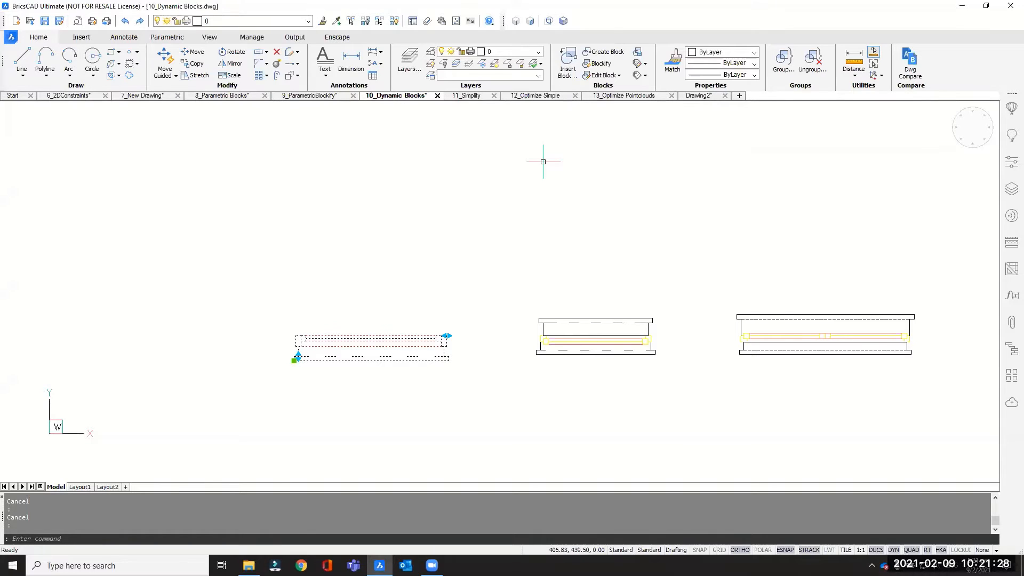
Step: Switch to the 11_Simplify drawing and check its file size in the drawing properties with DWGPROPS
click(469, 97)
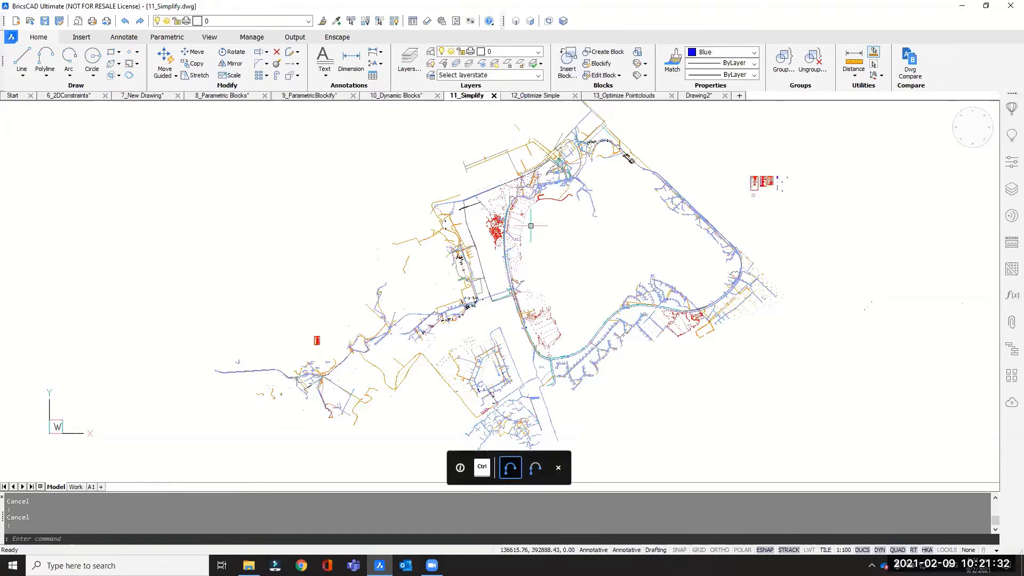
middle_drag(593, 245, 530, 266)
scroll(528, 273, down, 2)
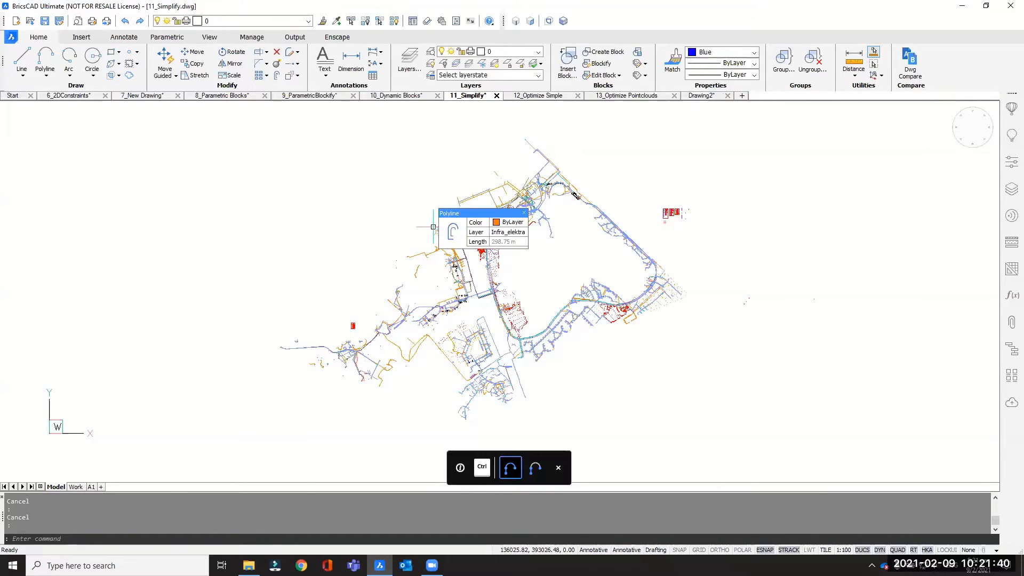
text(dwgprop)
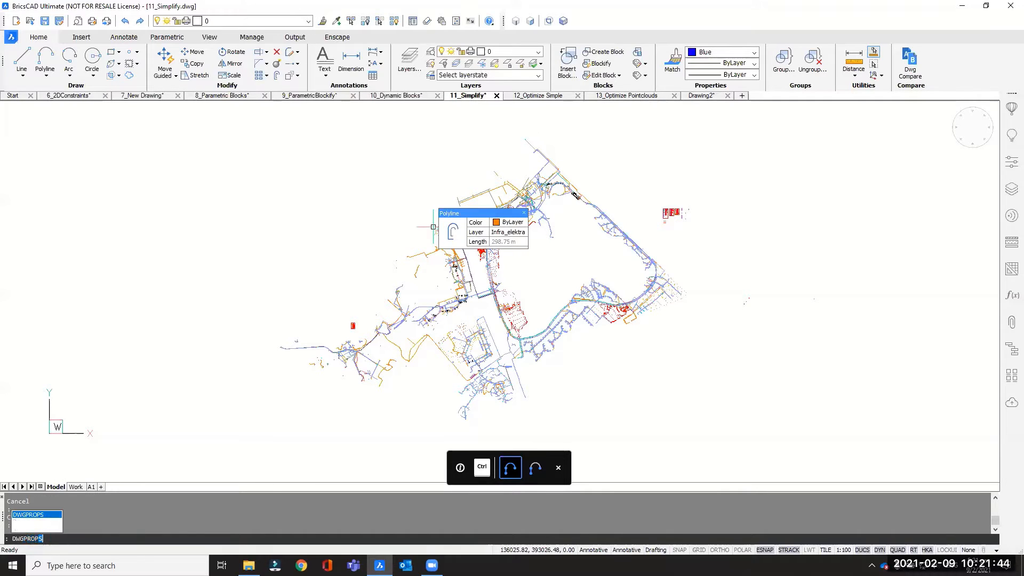
key(Return)
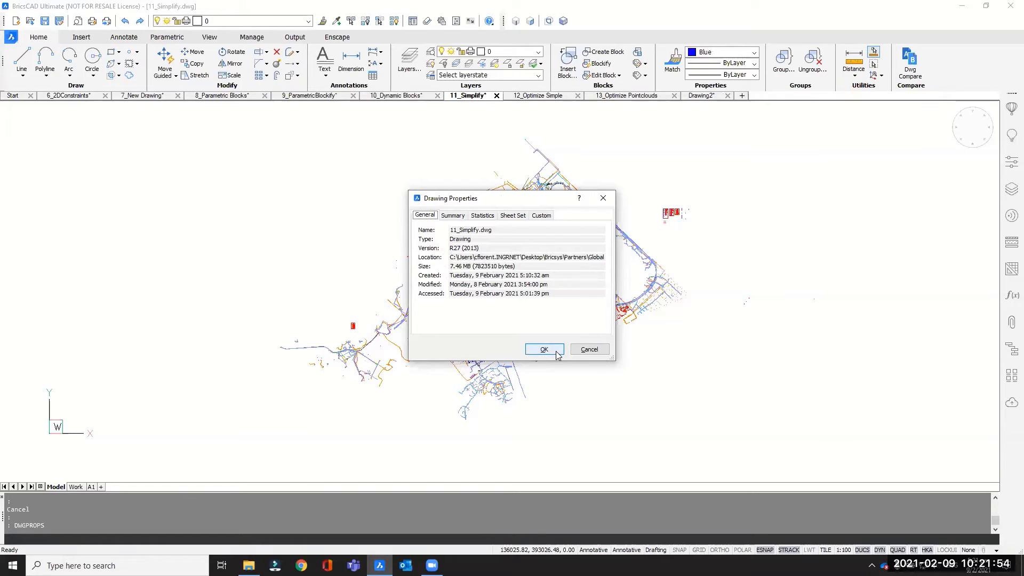
click(577, 356)
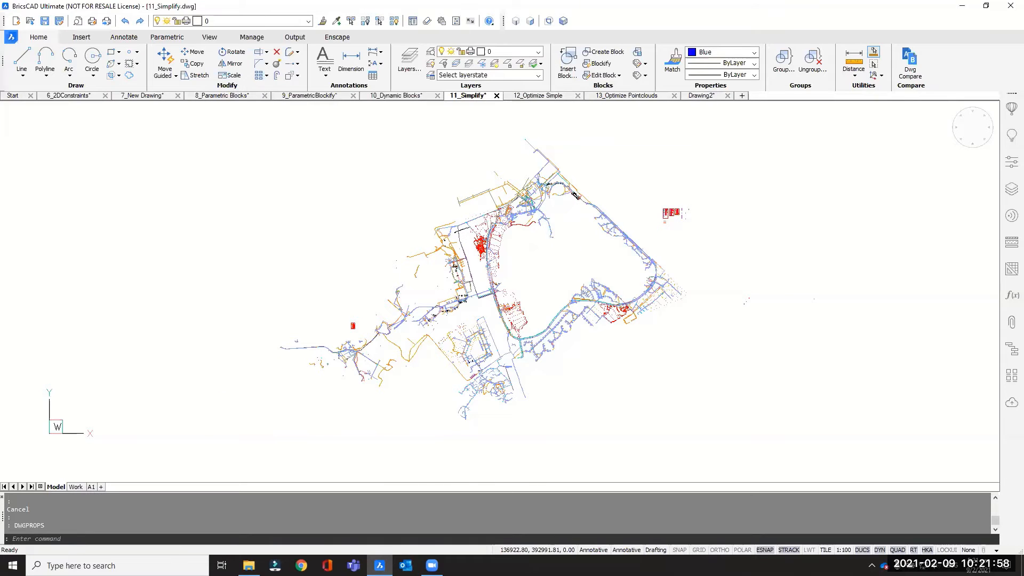
Step: Isolate the wavy red polyline in the upper part of the network, hiding all other entities
scroll(531, 225, up, 2)
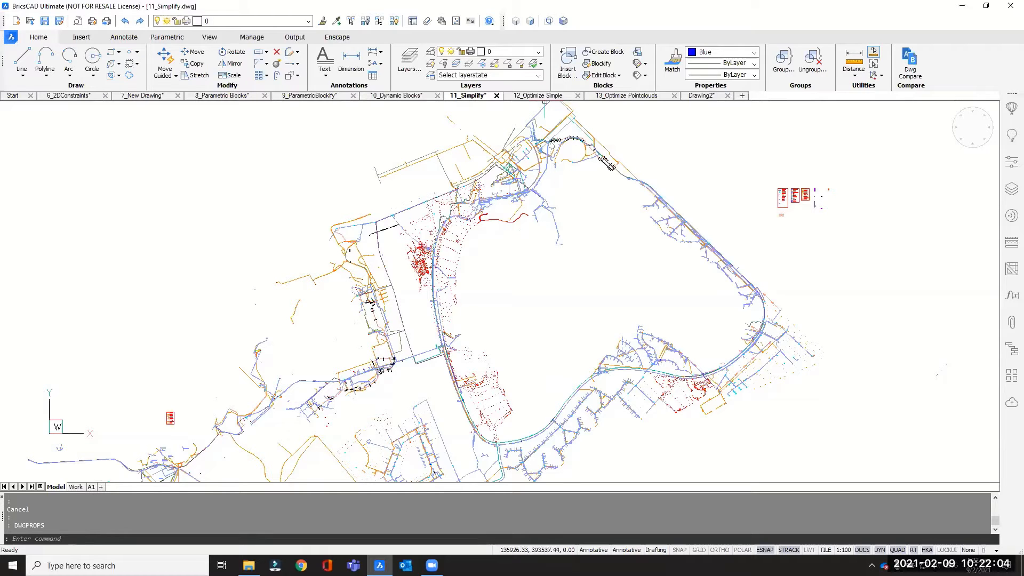
mouse_move(522, 216)
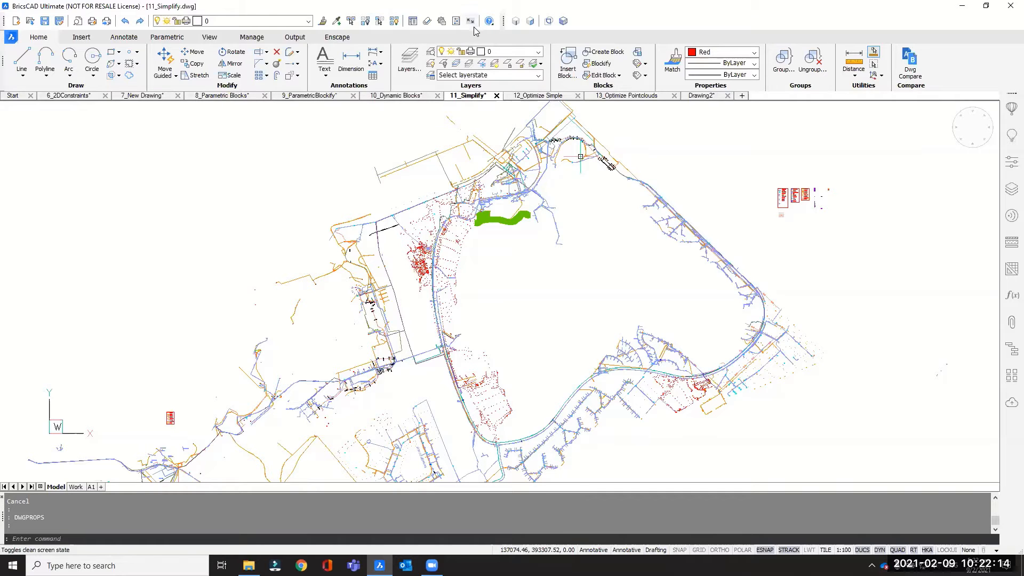
click(380, 21)
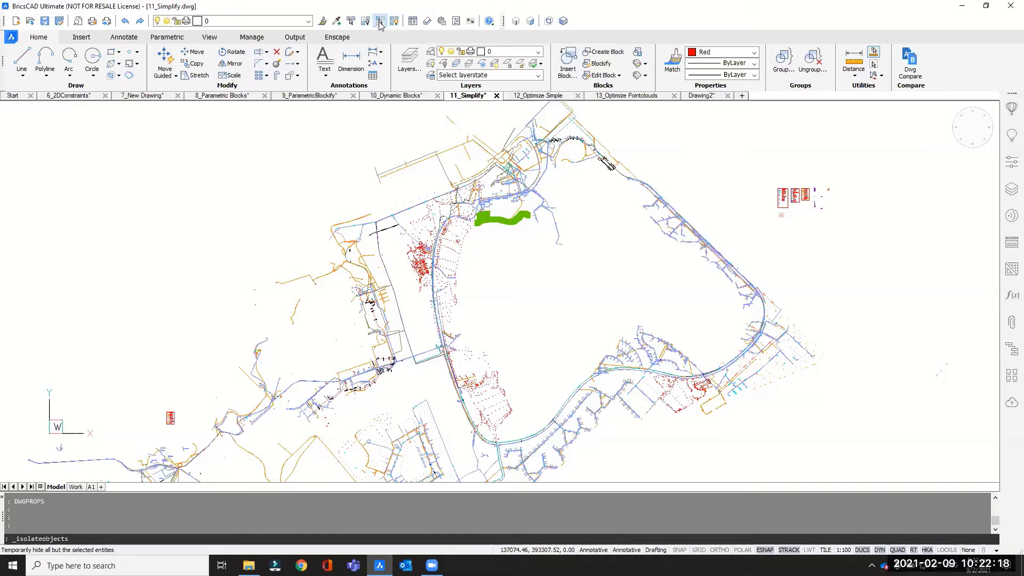
click(508, 207)
key(Return)
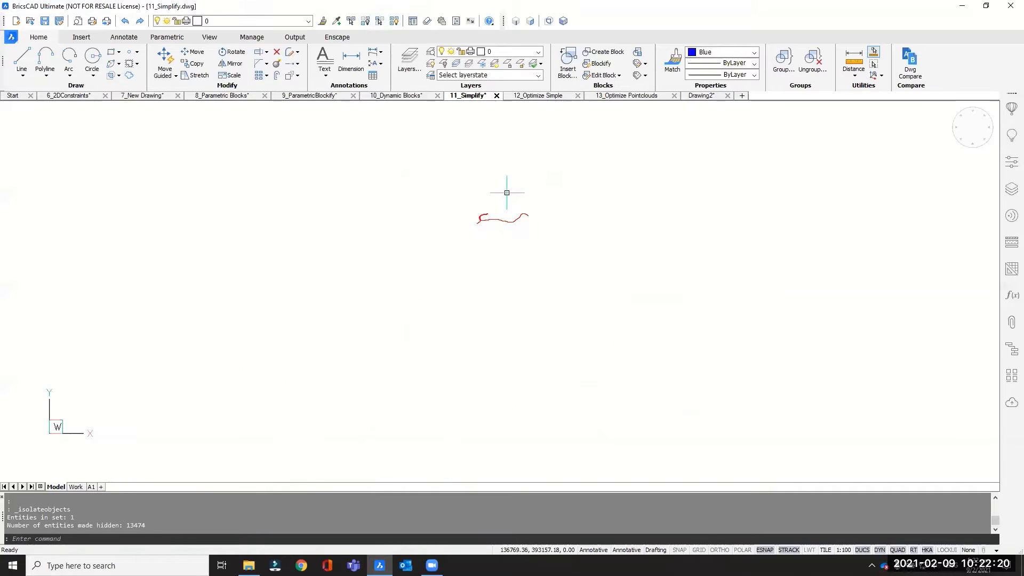
scroll(512, 212, up, 4)
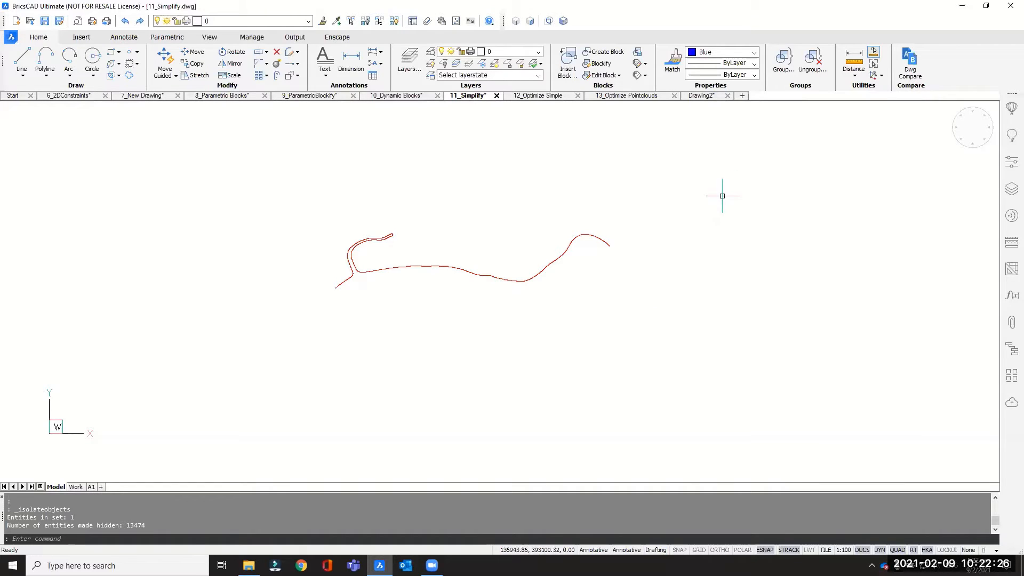
Step: Simplify the red polyline by maximum angle and distance, with distance 1 and angle 2, without straightening arcs or smoothing segments
mouse_move(389, 237)
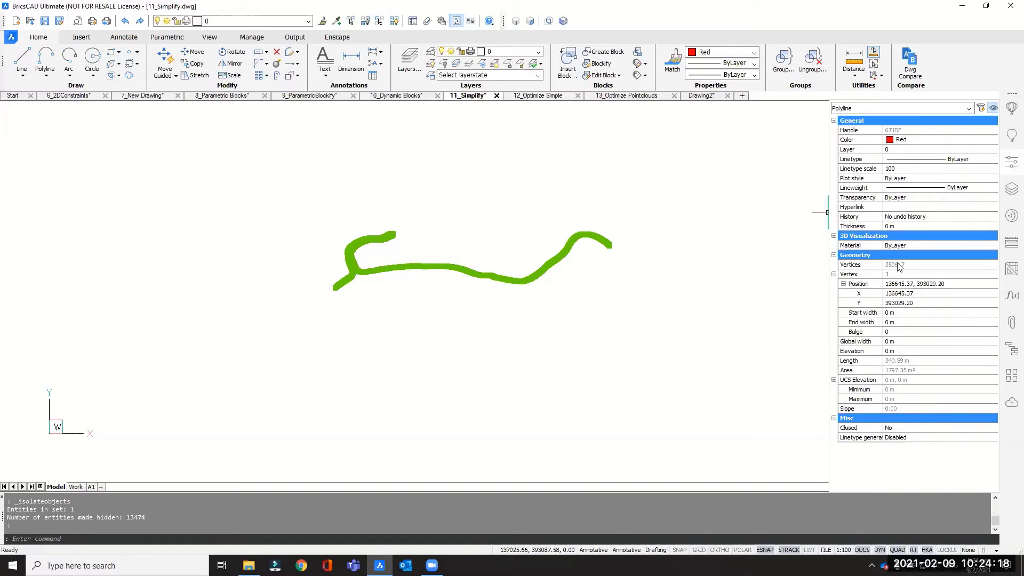
click(253, 38)
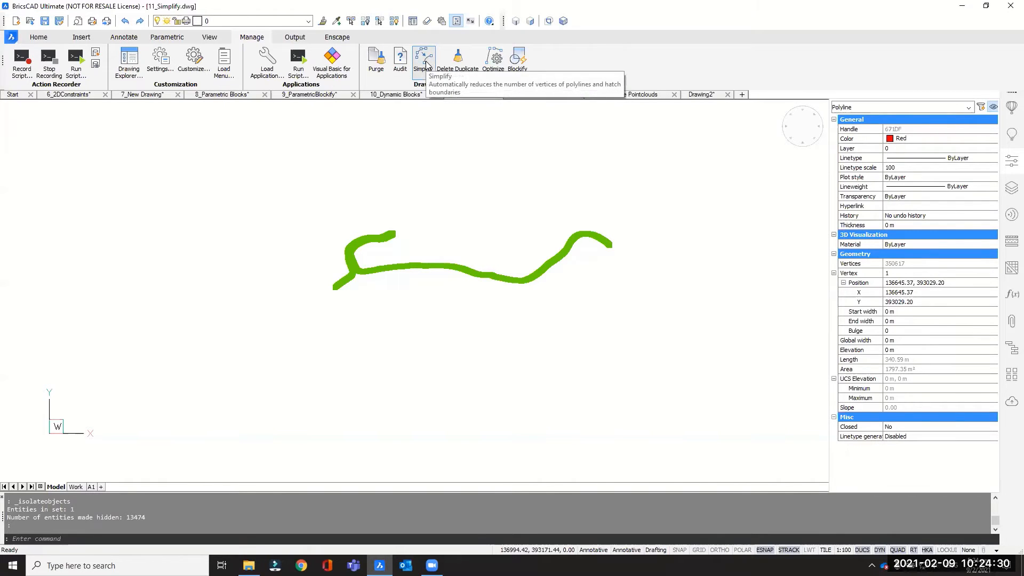
click(427, 64)
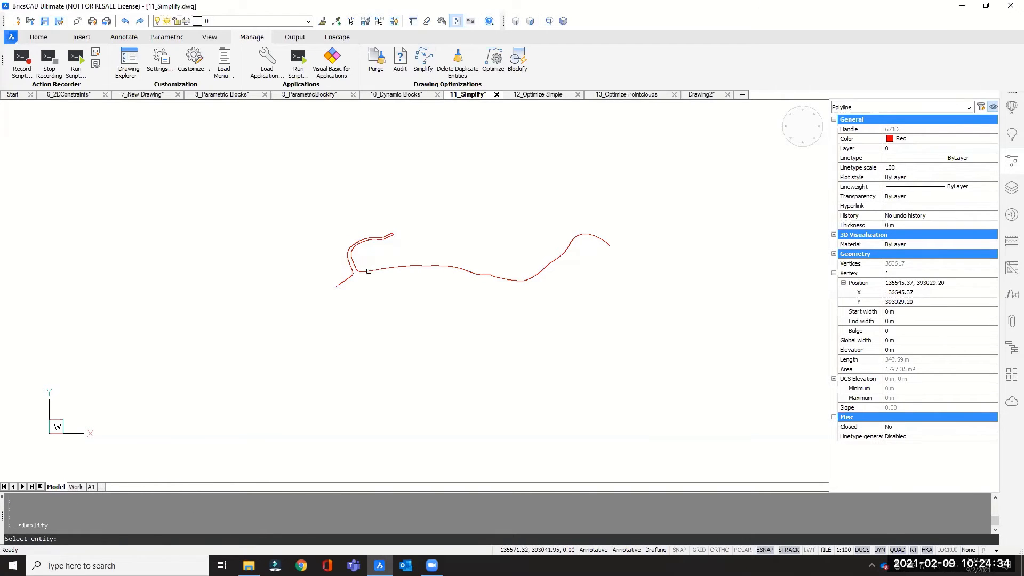
click(366, 269)
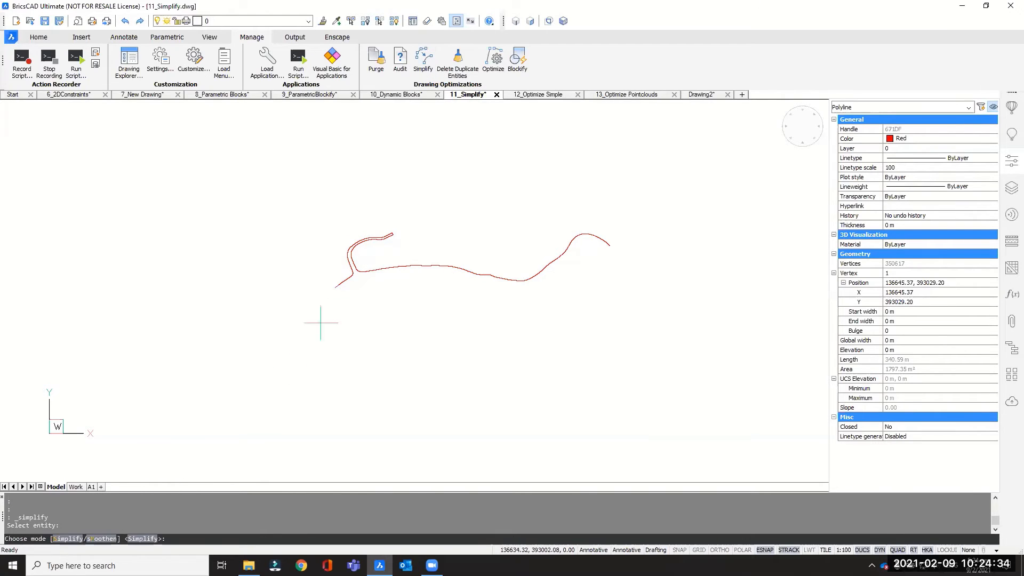
click(62, 539)
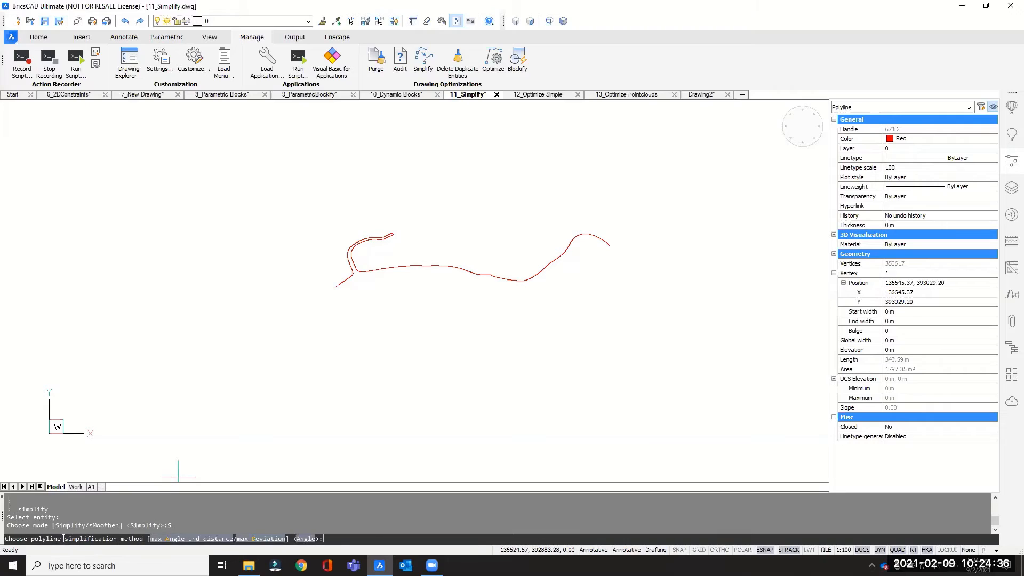
click(176, 539)
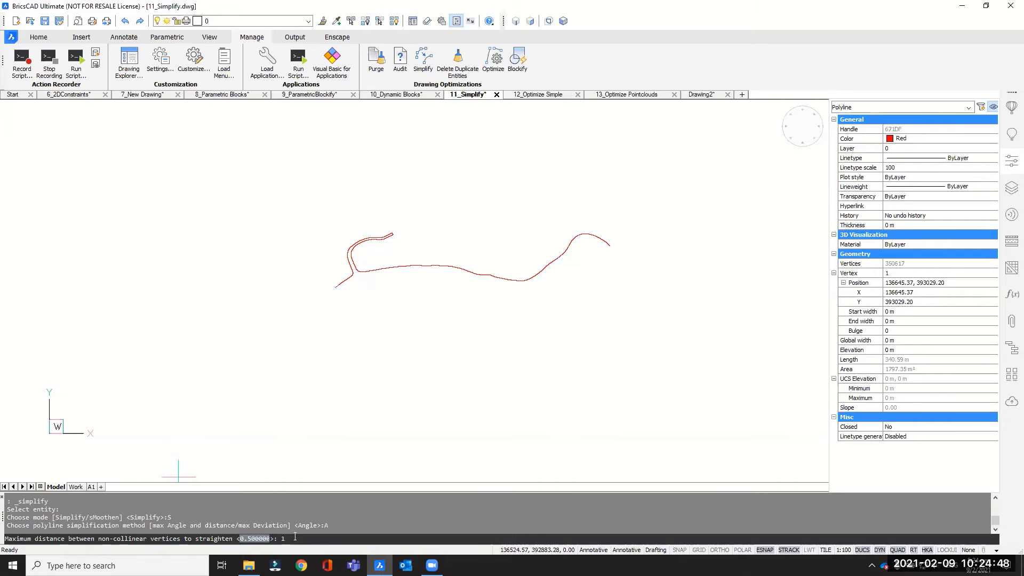
text(1)
key(Return)
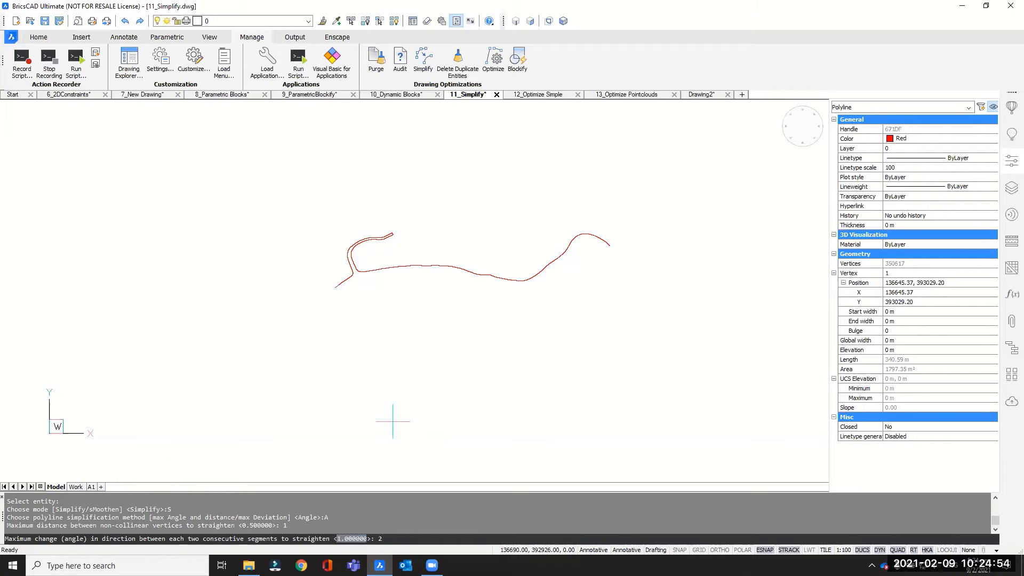
key(Return)
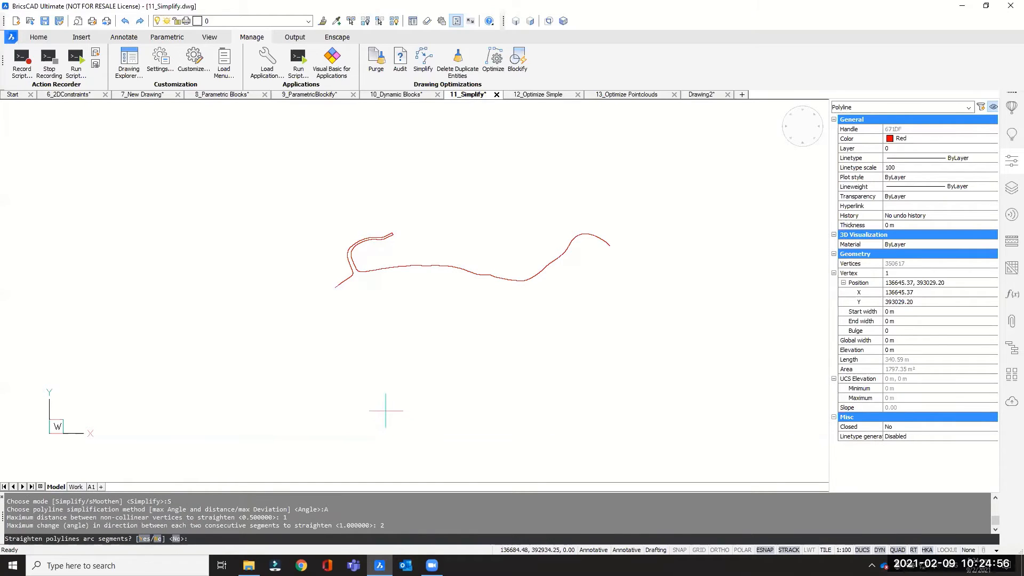
key(Return)
key(Return)
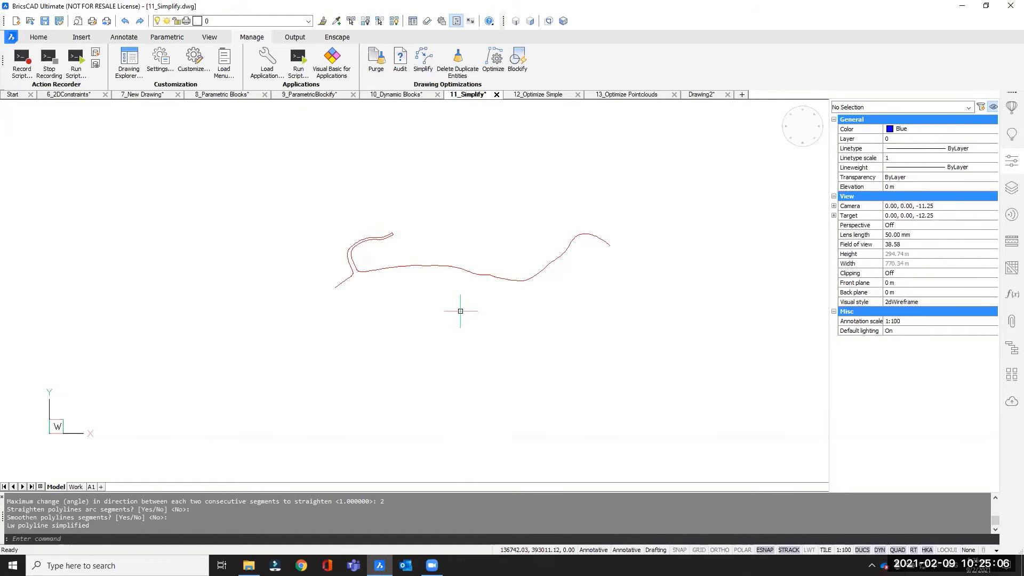
Step: Check the simplified polyline's vertex count, then review the drawing properties with DWGPROPS
drag(457, 303, 423, 246)
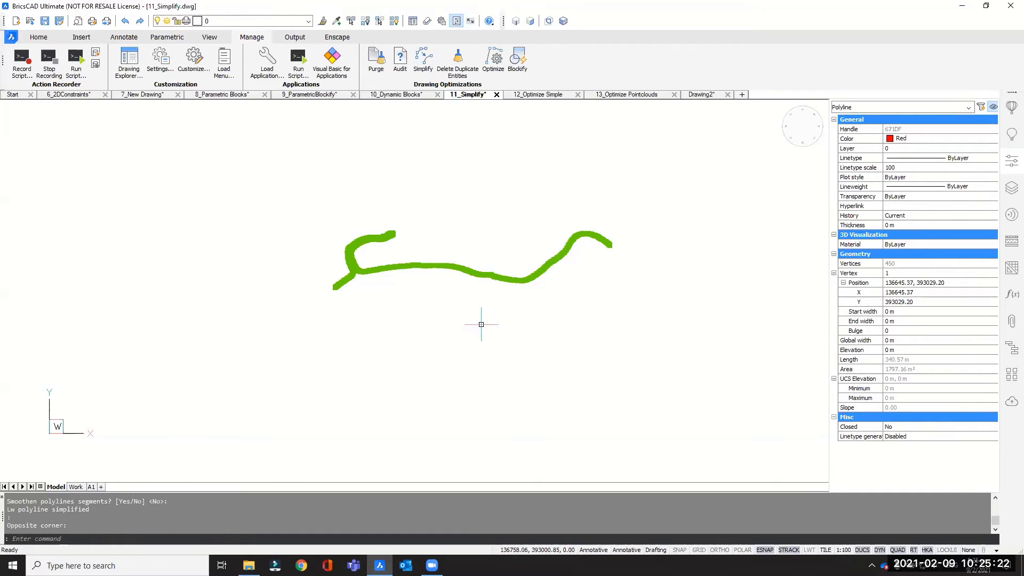
key(Escape)
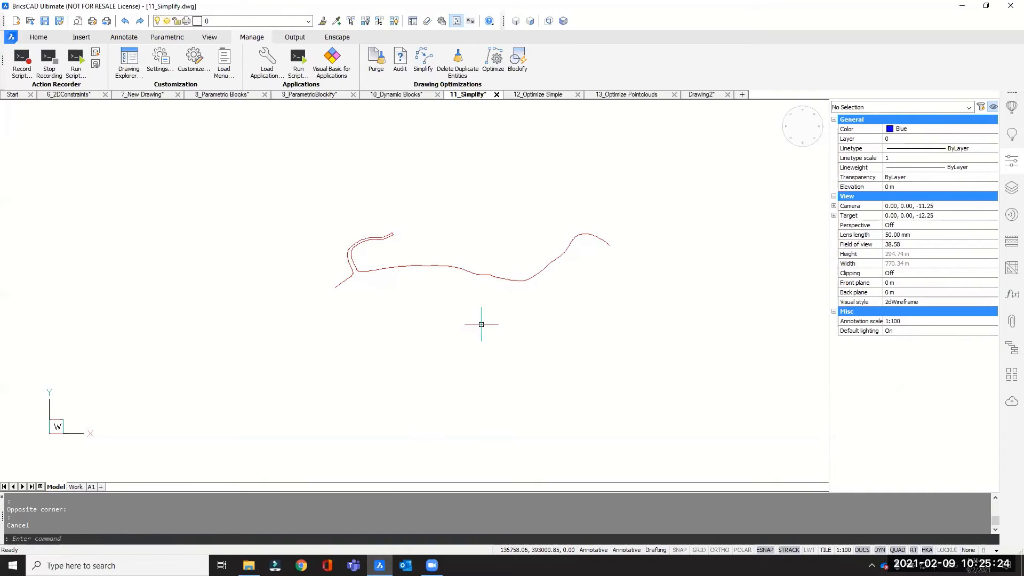
text(DWGPROPS)
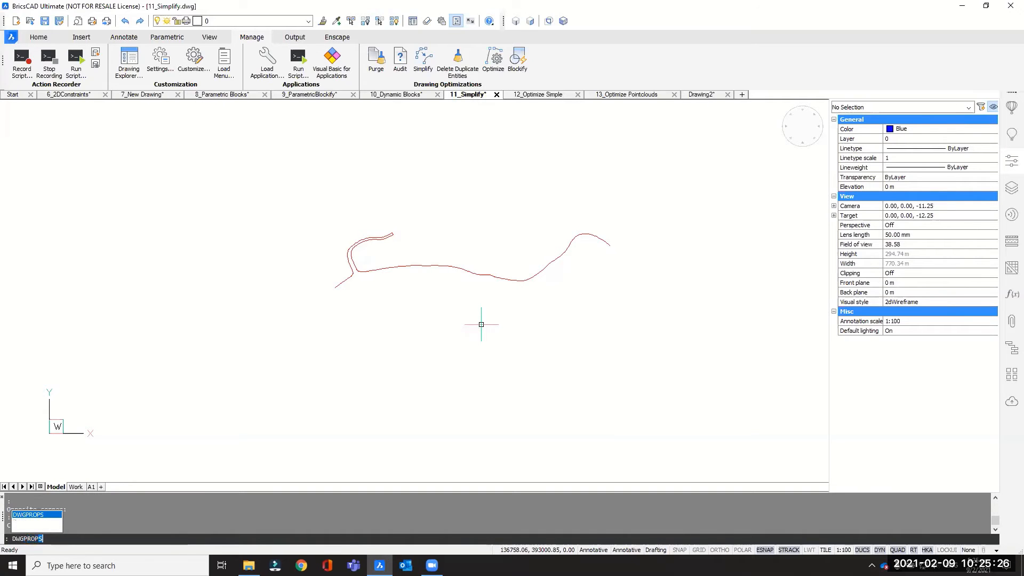
key(Return)
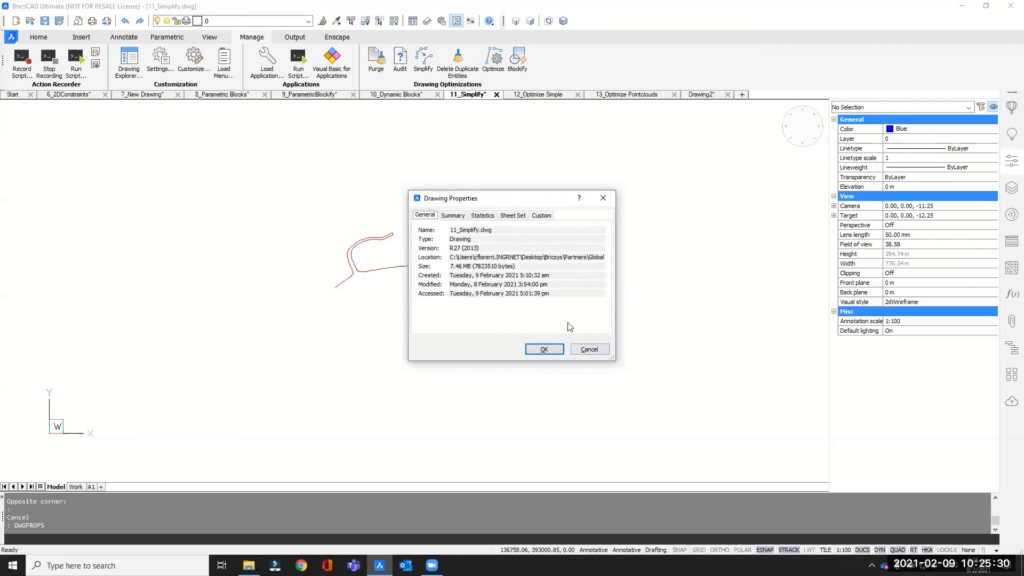
click(586, 350)
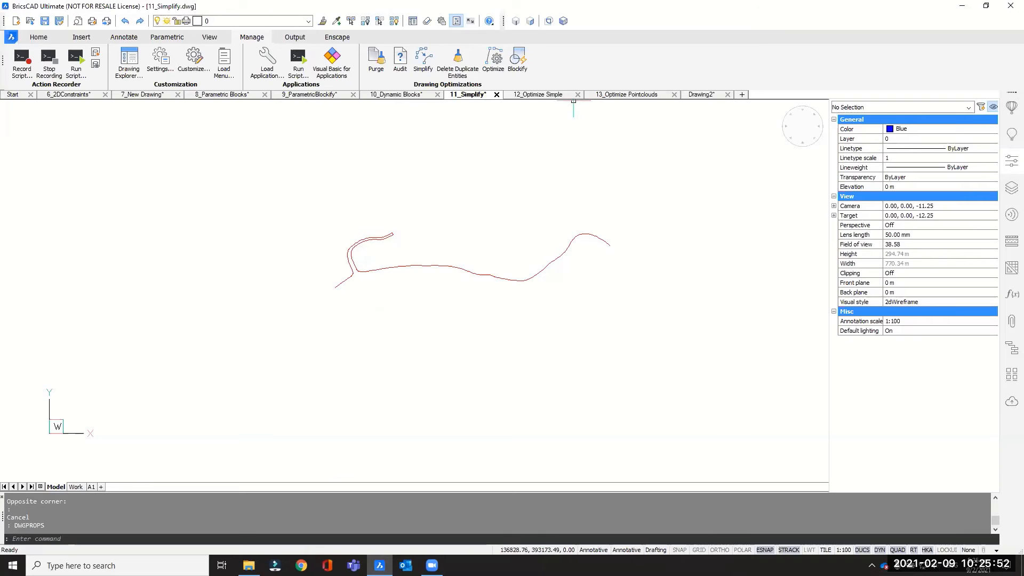
Step: Switch to the 12_Optimize Simple drawing and hide the entity properties to enlarge the drawing area
click(537, 95)
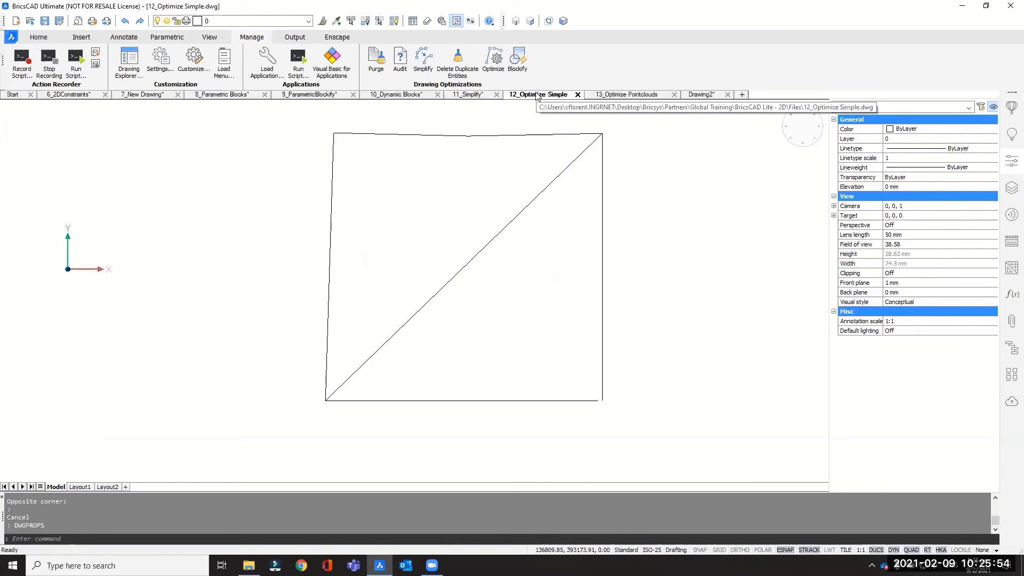
middle_drag(661, 260, 643, 282)
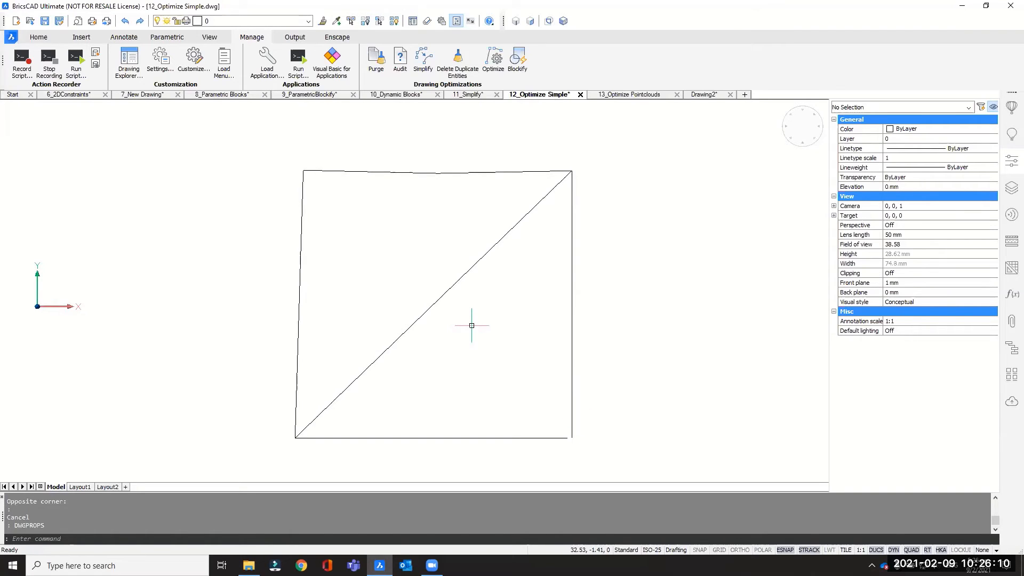
click(1010, 159)
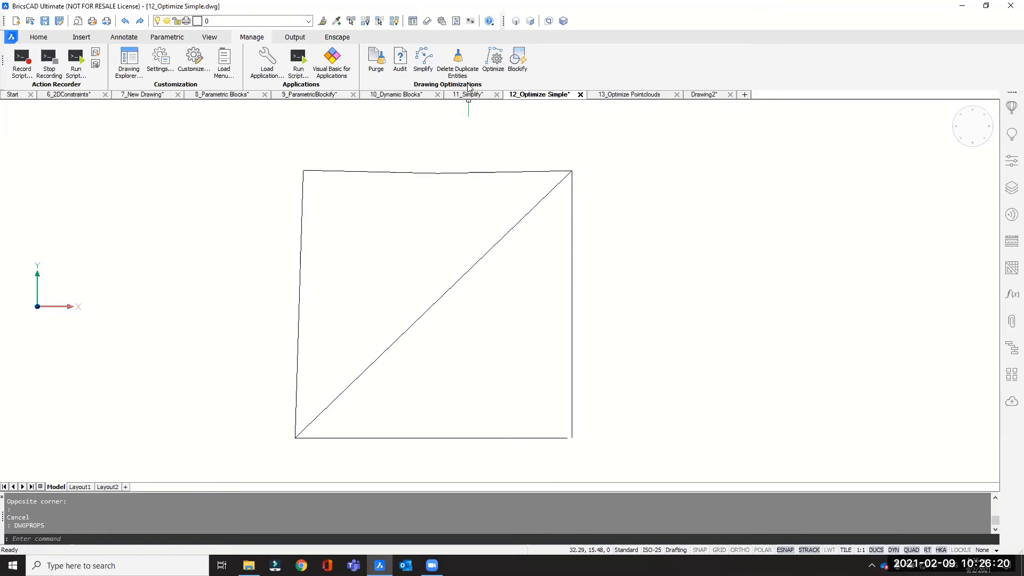
Step: Start Optimize for 2D lines and set rounding tolerance to 10 mm, angle tolerance to 2 deg and gap tolerance to 20 mm
click(489, 67)
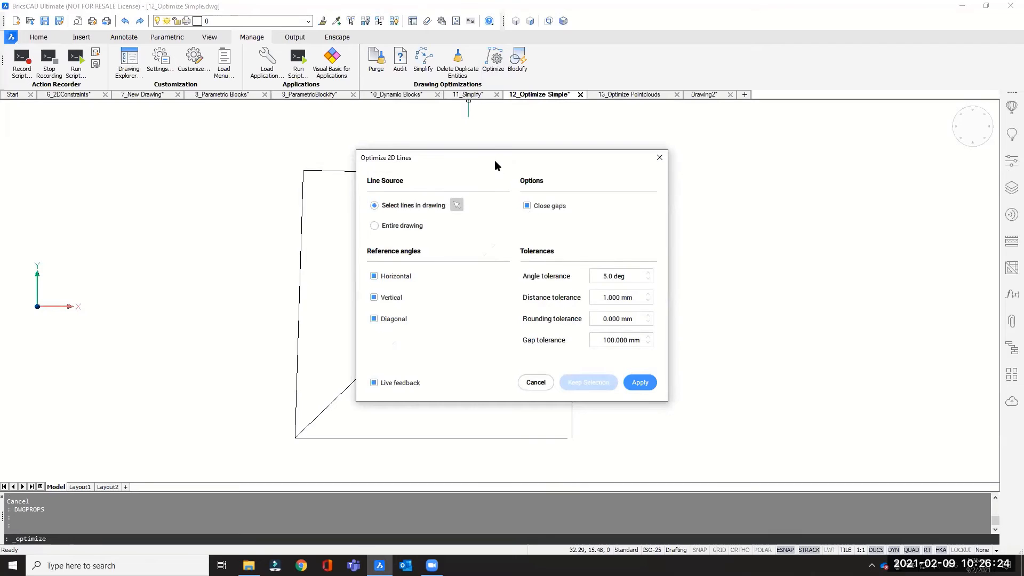
drag(495, 160, 755, 160)
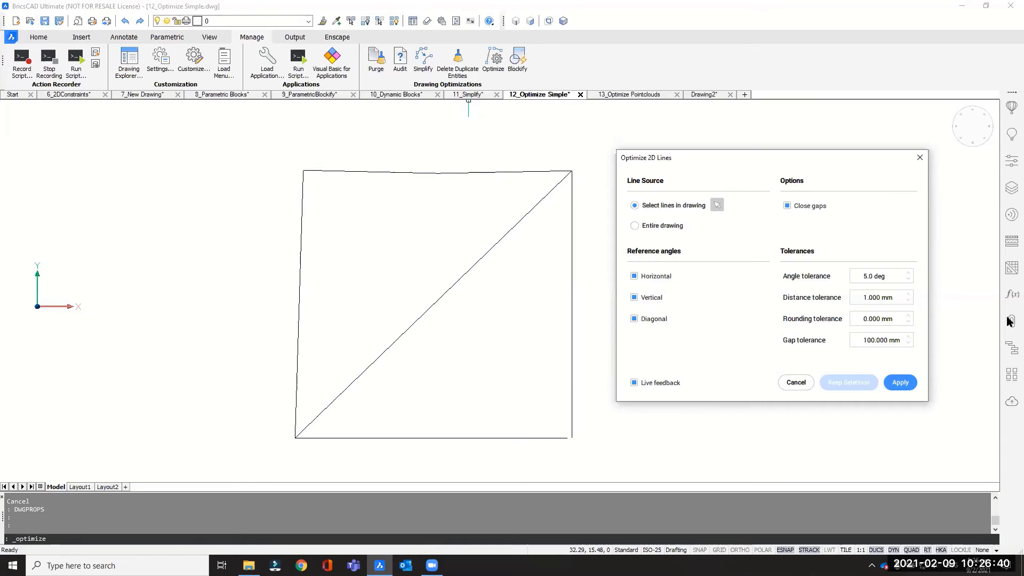
click(865, 319)
text(1)
click(871, 277)
key(BackSpace)
text(2)
drag(868, 340, 863, 341)
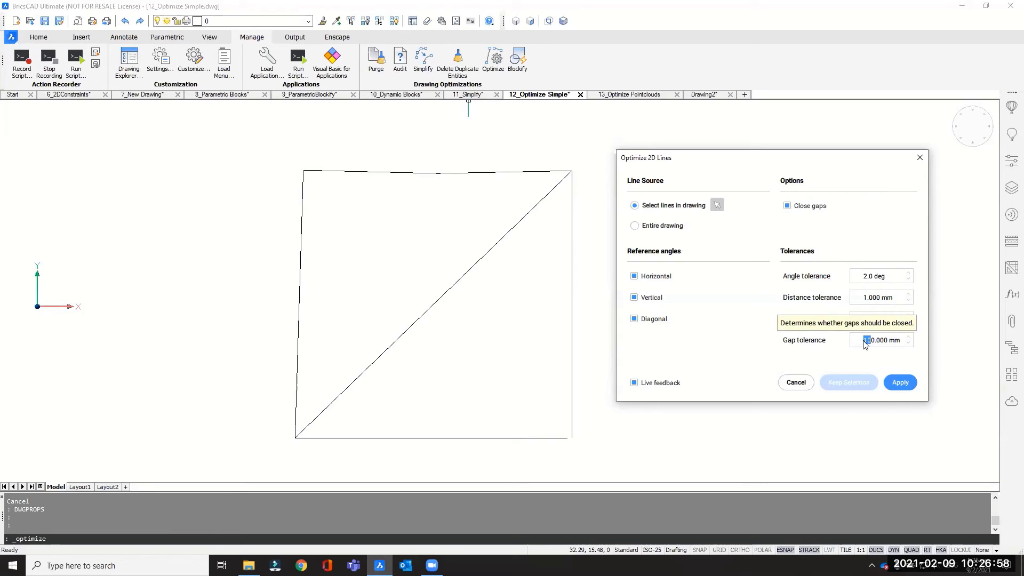
text(2)
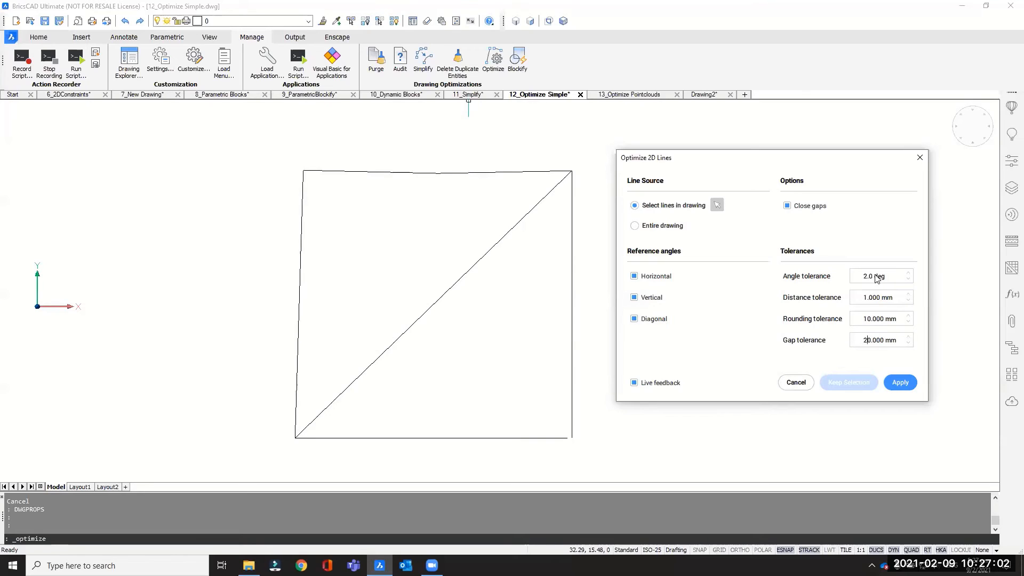
Step: Set the 2D line optimization's distance tolerance to 0.5 mm, rounding tolerance to 0 mm and gap tolerance to 5 mm
mouse_move(818, 282)
mouse_move(796, 321)
double_click(868, 277)
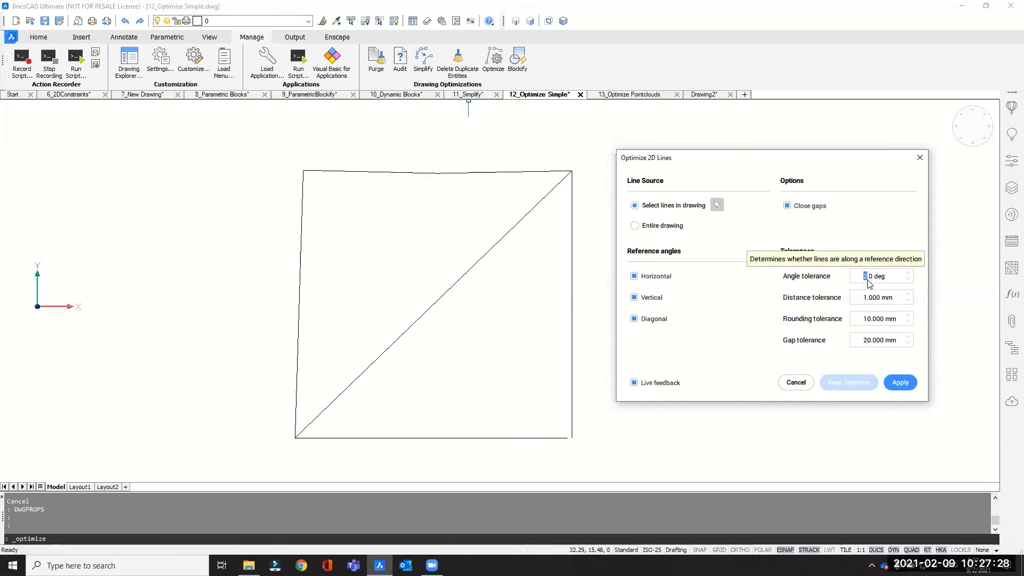
click(865, 279)
double_click(863, 298)
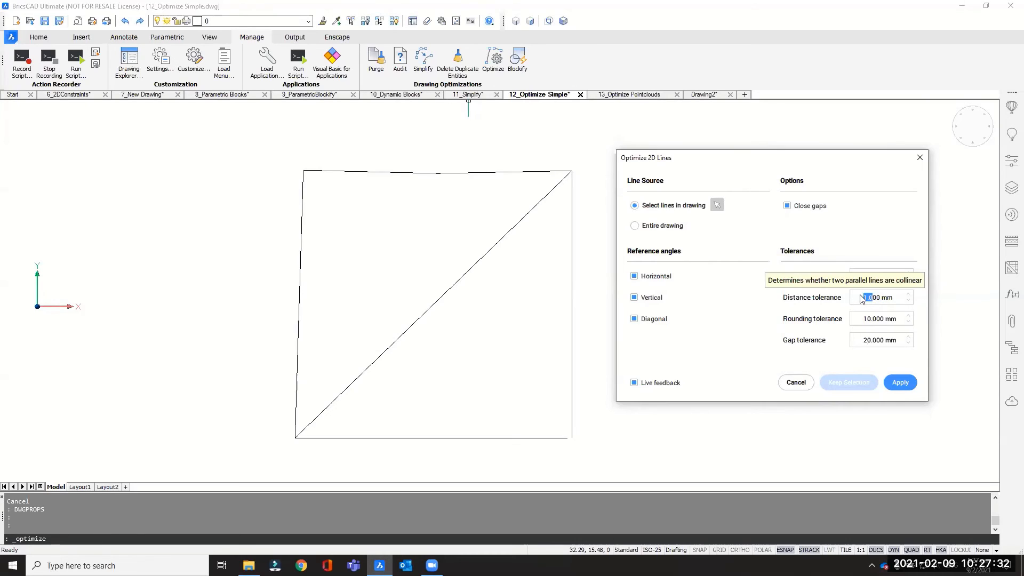
text(0.5)
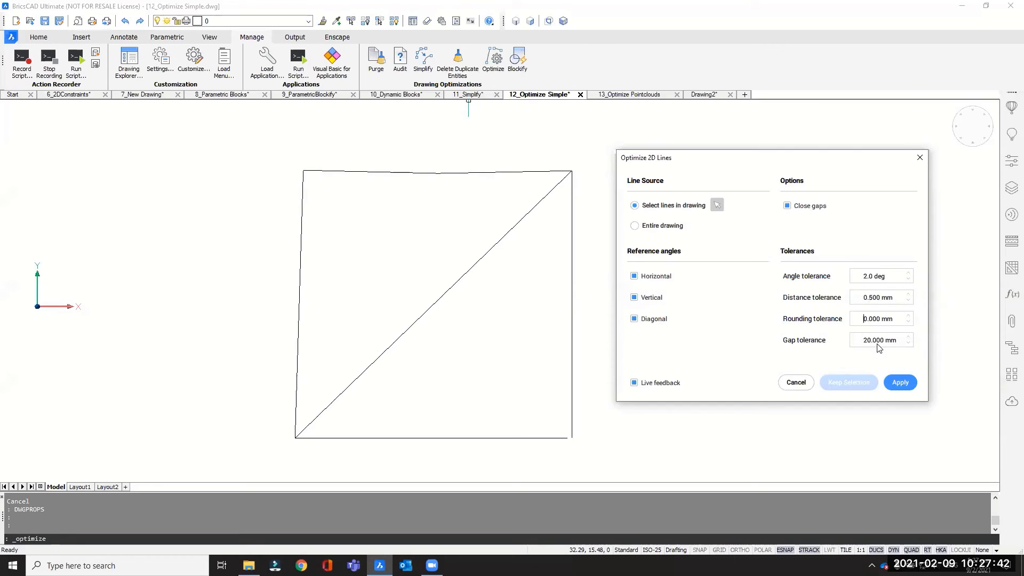
drag(871, 345, 847, 343)
text(5)
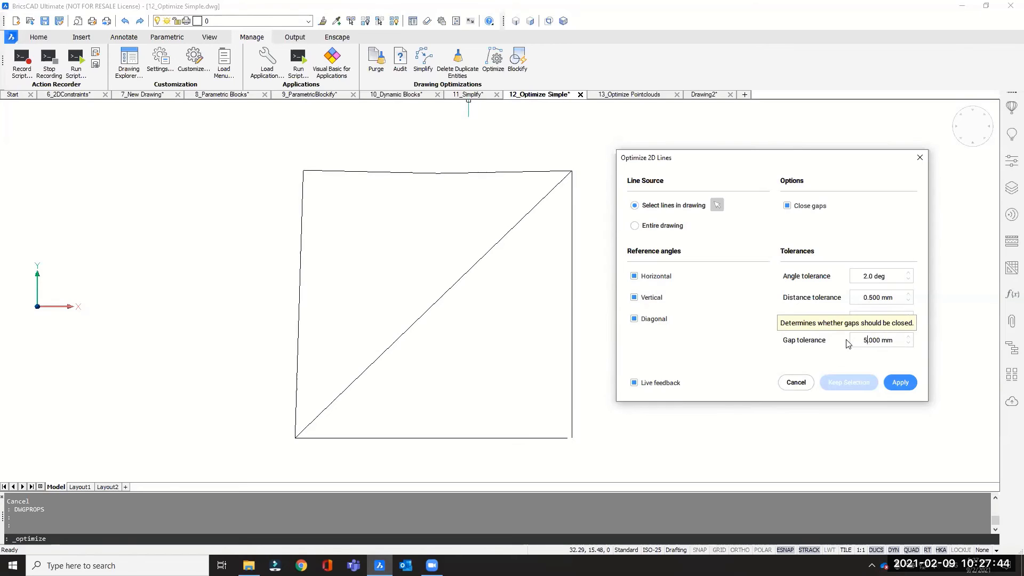
Step: Select all lines of the square and its diagonal as the line source and apply the 2D line optimization
click(869, 278)
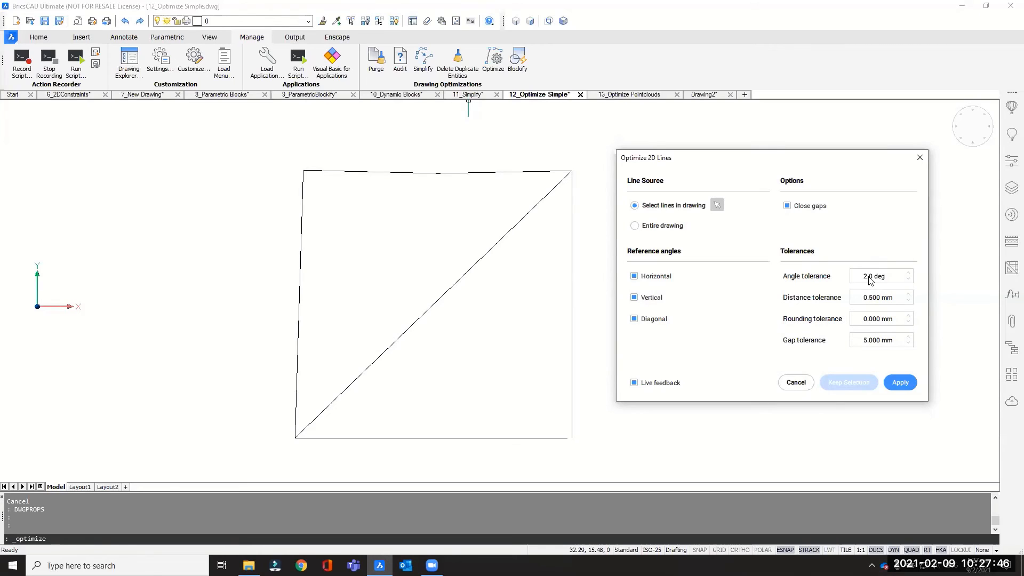
click(900, 384)
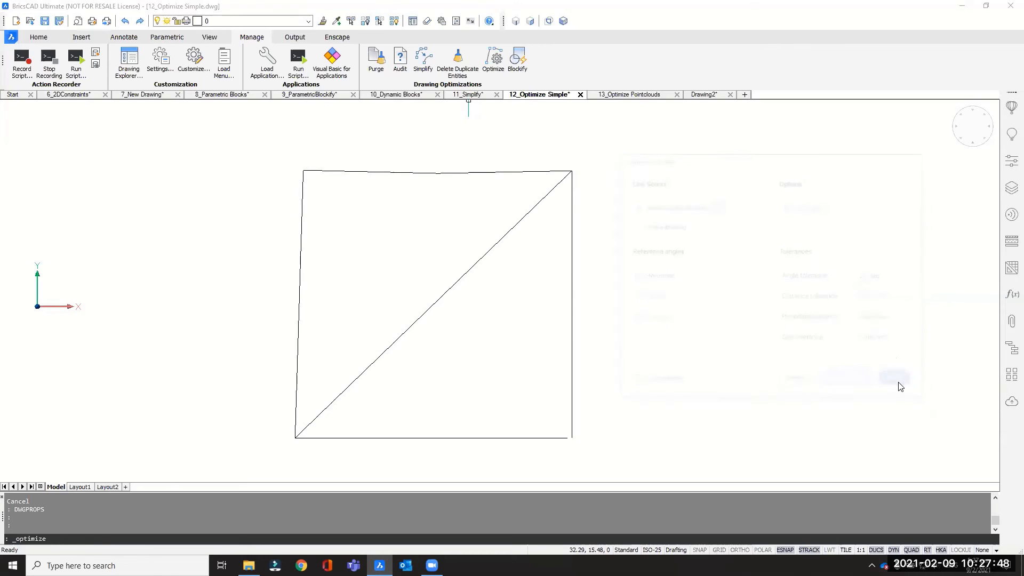
click(578, 281)
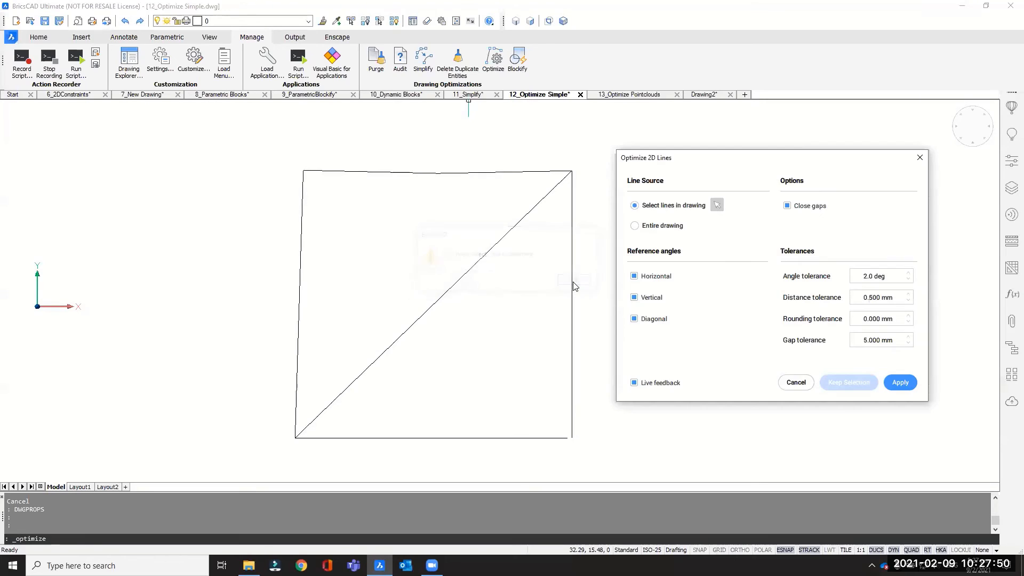
click(717, 204)
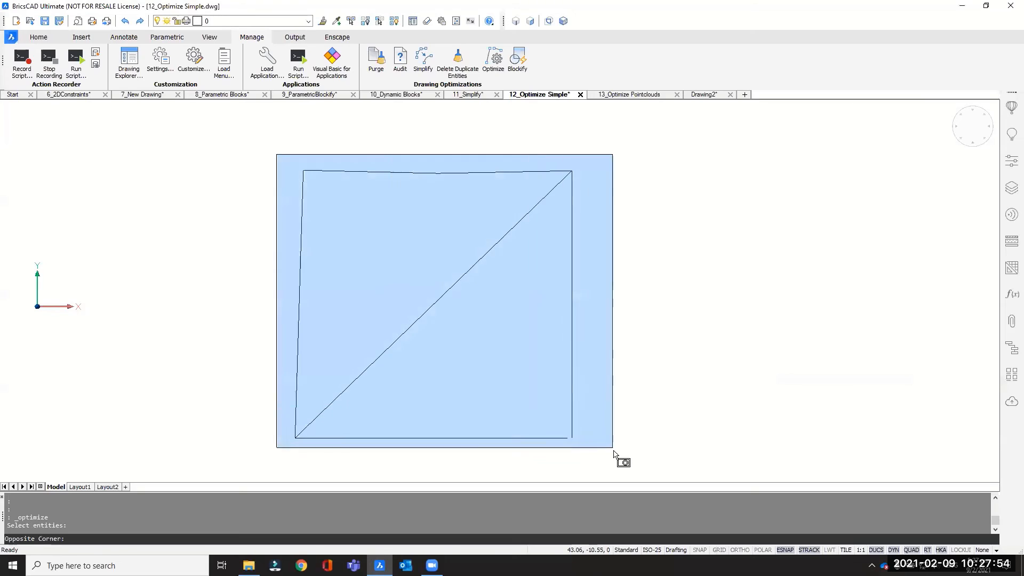
click(614, 450)
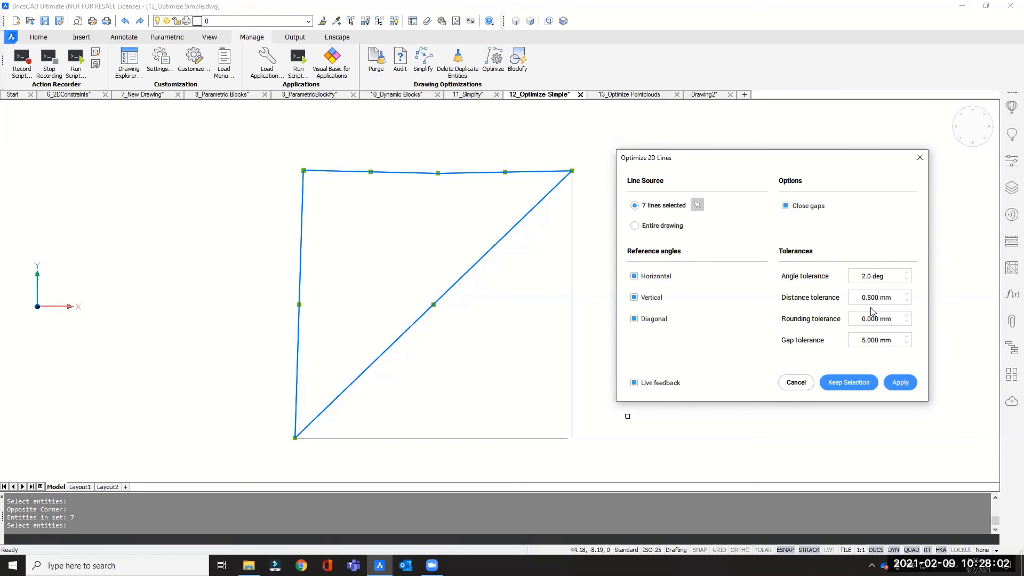
click(901, 382)
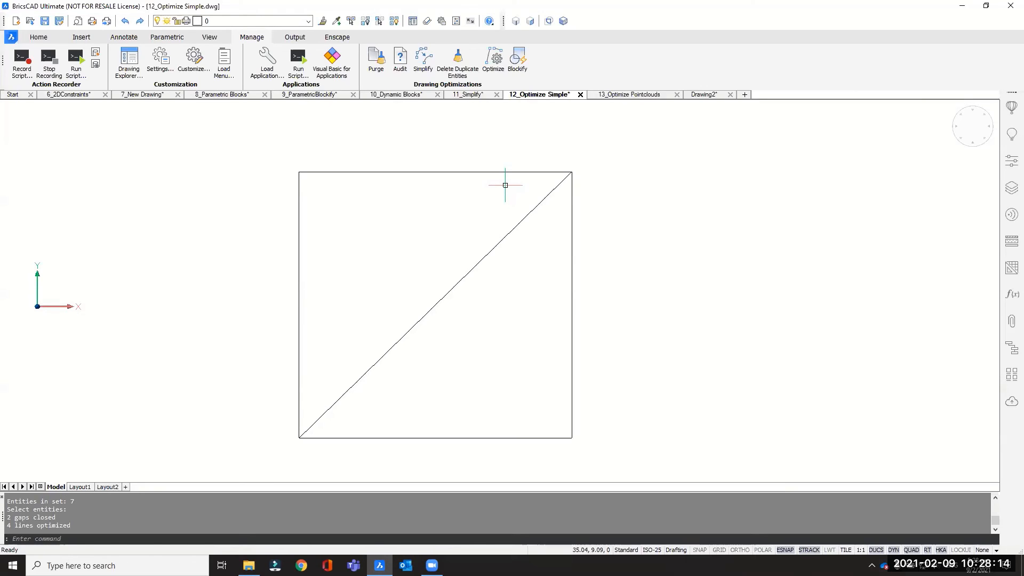
Step: Switch to the 13_Optimize Pointclouds drawing and start Optimize for 2D lines, keeping the floor plan in view
click(631, 95)
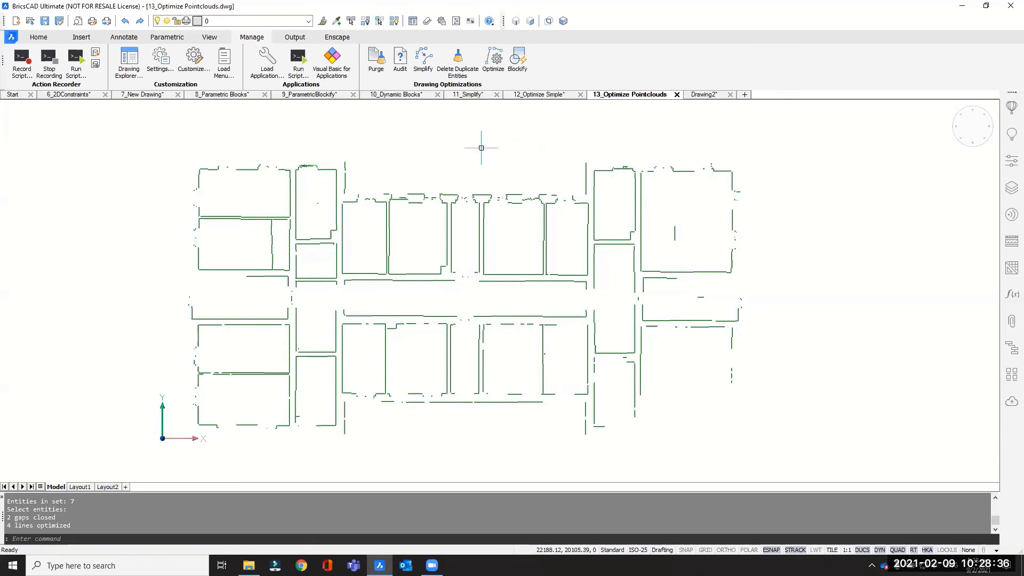
click(493, 60)
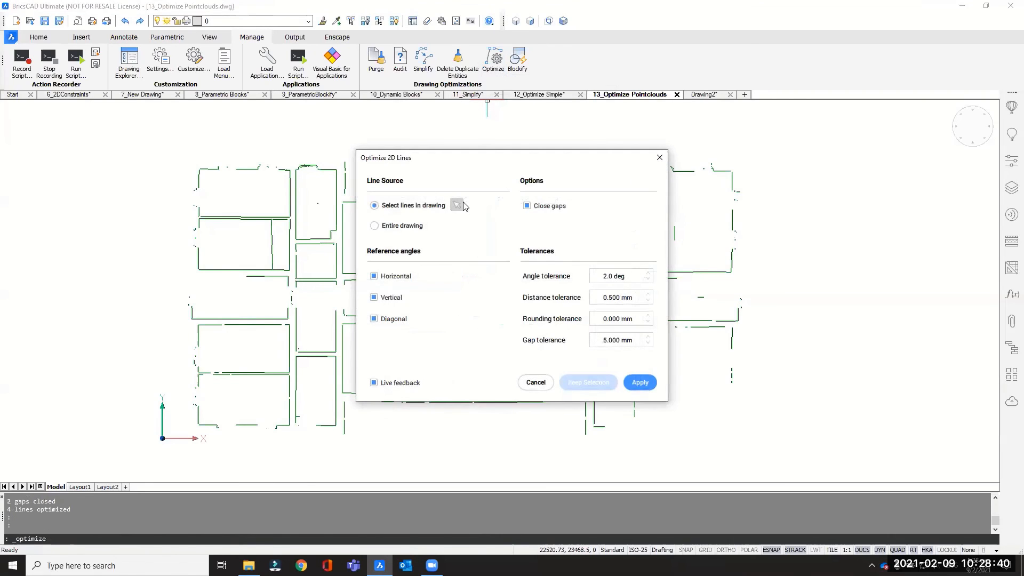
drag(463, 166, 684, 160)
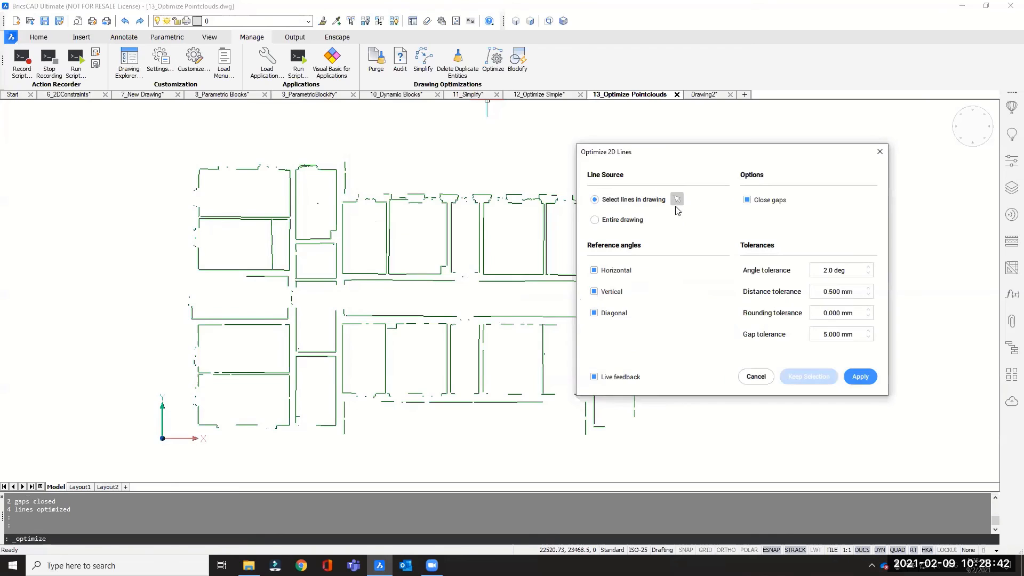
click(677, 199)
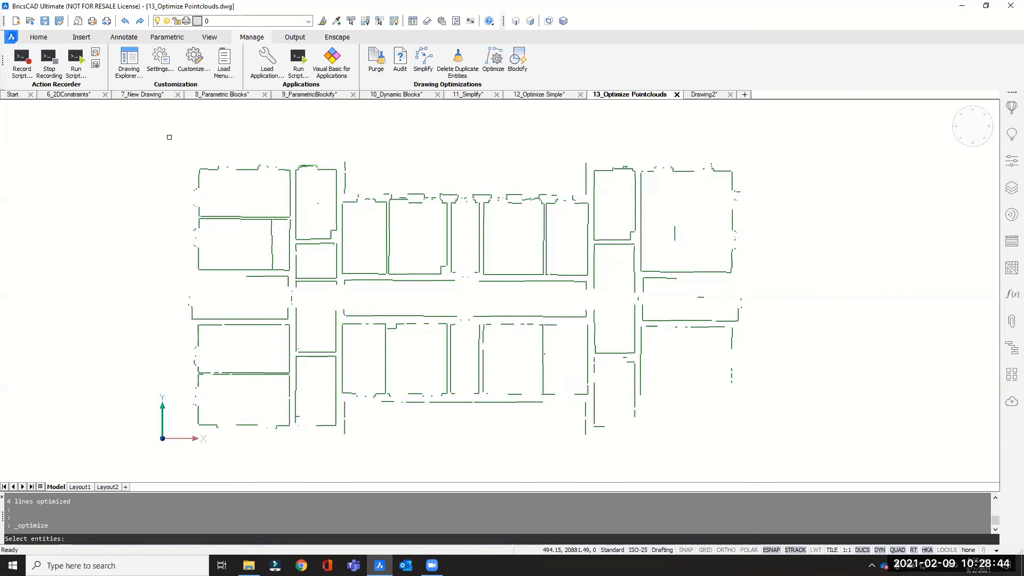
click(169, 137)
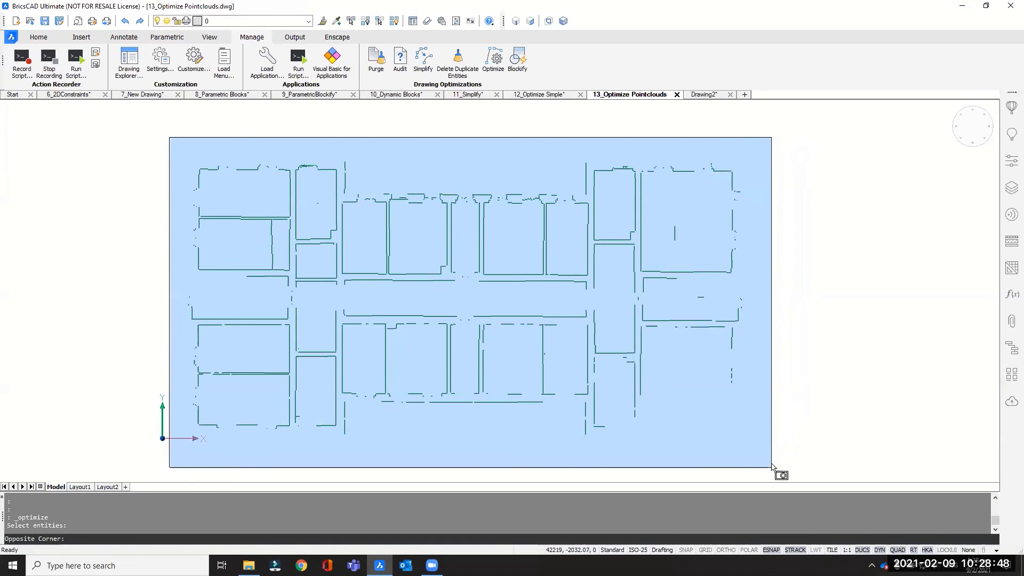
key(Escape)
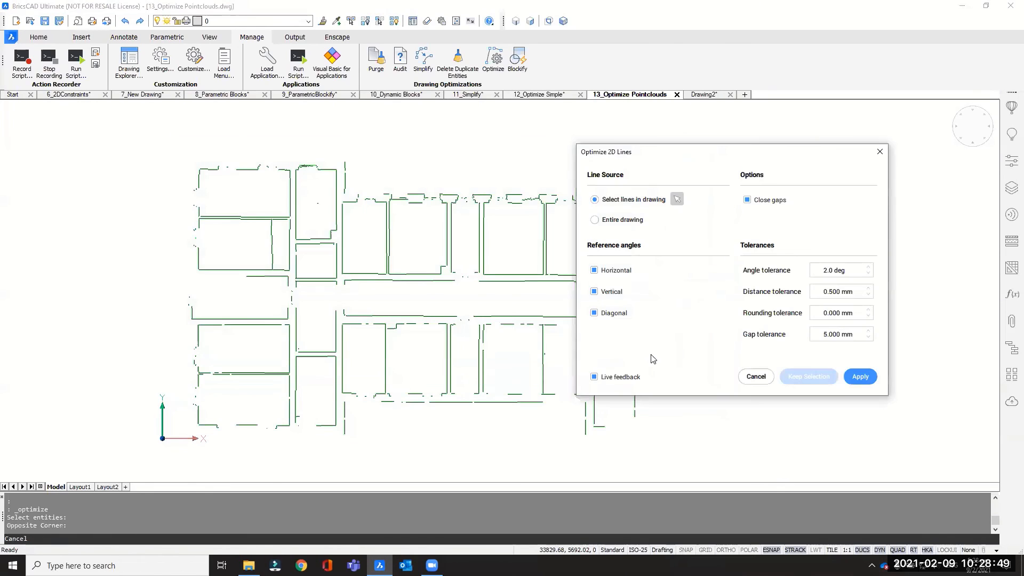
Step: Use the entire drawing as line source and set angle tolerance to 5 deg and distance tolerance to 1 mm
click(611, 221)
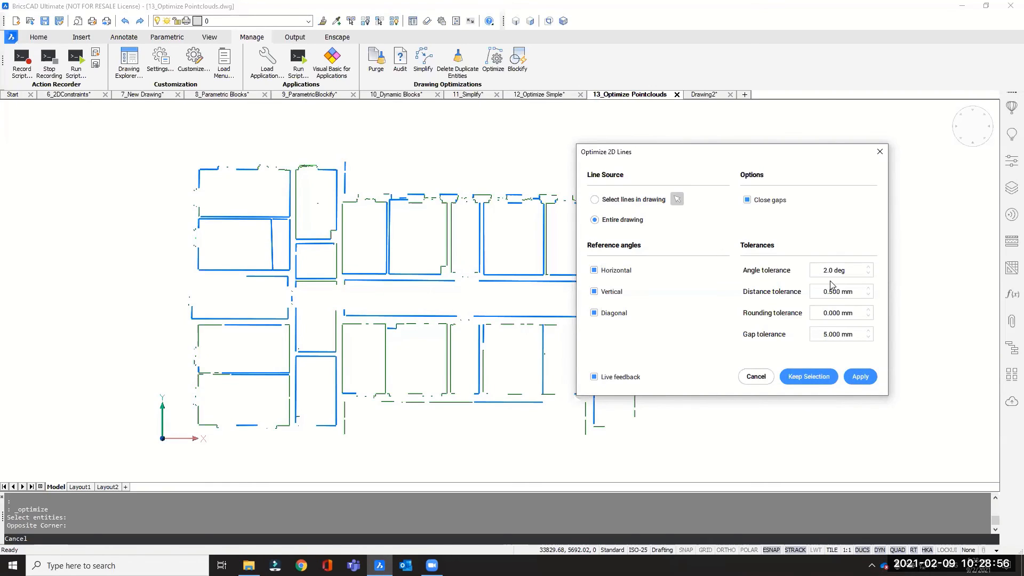
drag(776, 150, 844, 148)
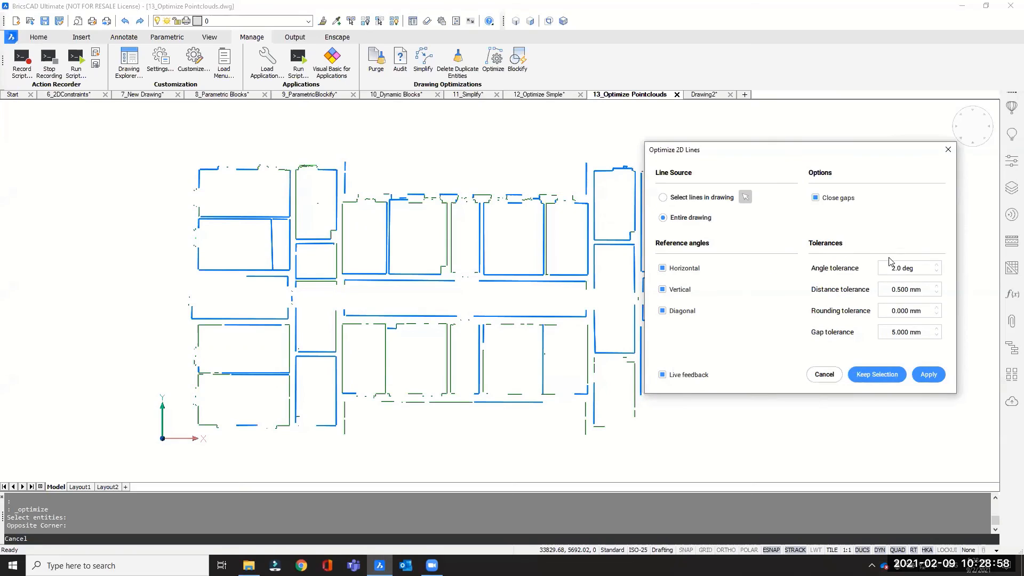
drag(897, 268, 887, 271)
text(5)
drag(900, 291, 888, 289)
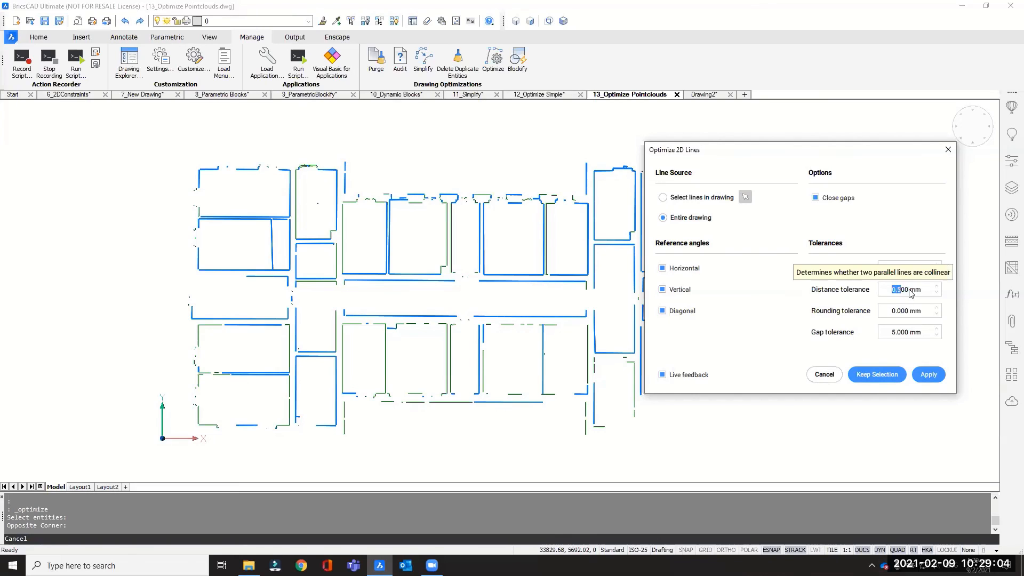
drag(906, 290, 892, 290)
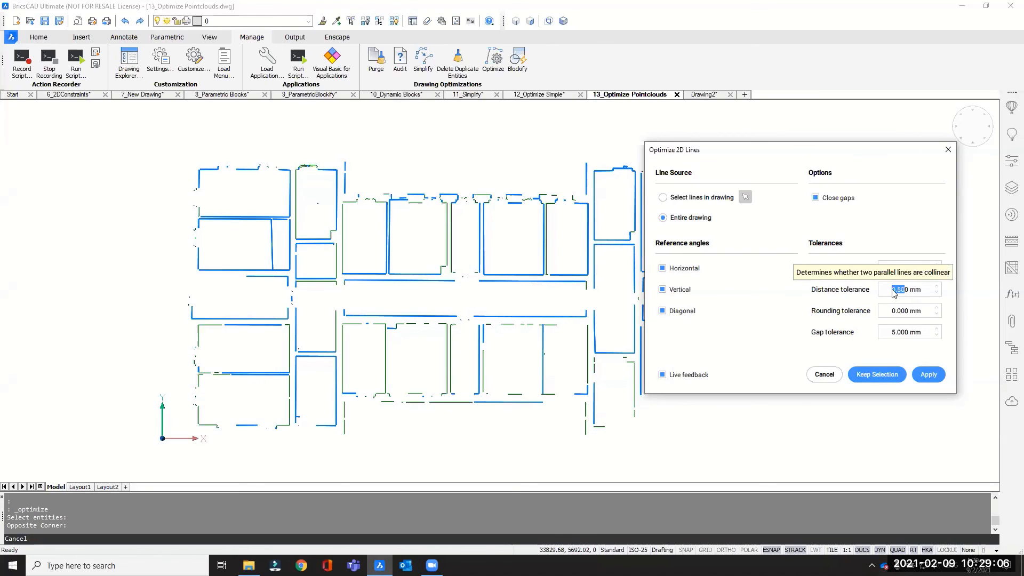
text(1)
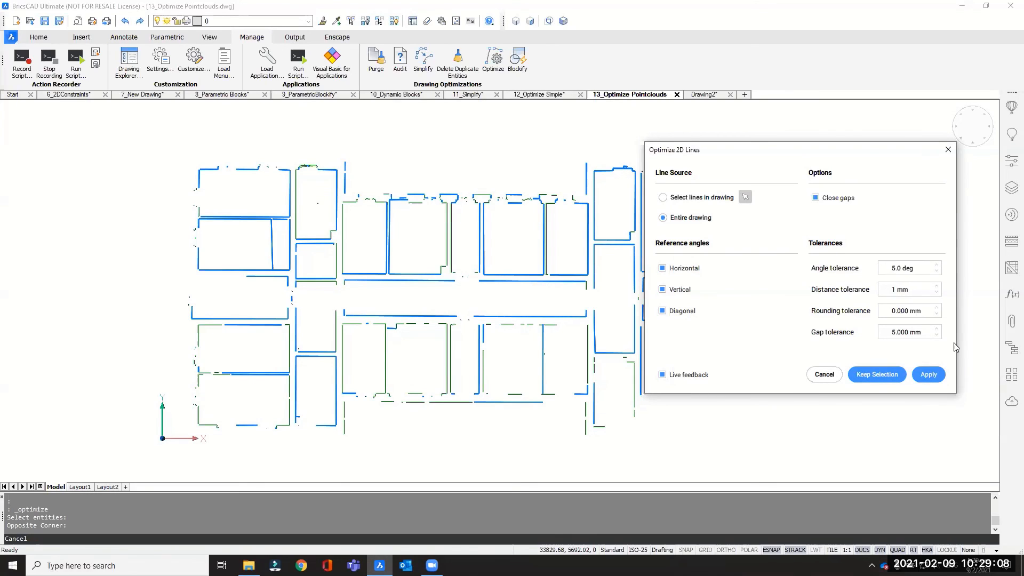
Step: Set the gap tolerance to 10 mm and apply the 2D line optimization to the whole floor plan
click(905, 314)
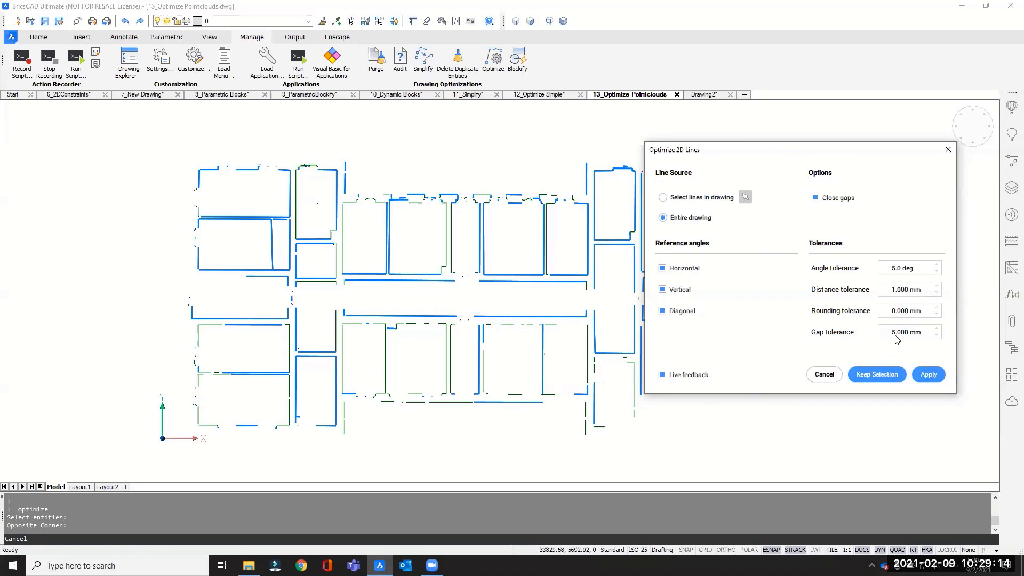
click(905, 333)
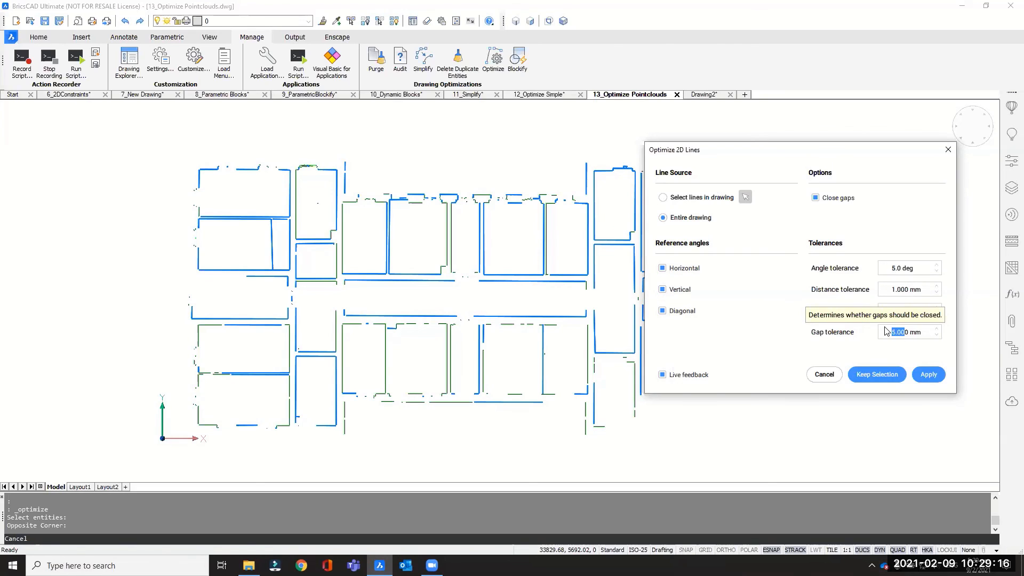
text(10)
click(928, 374)
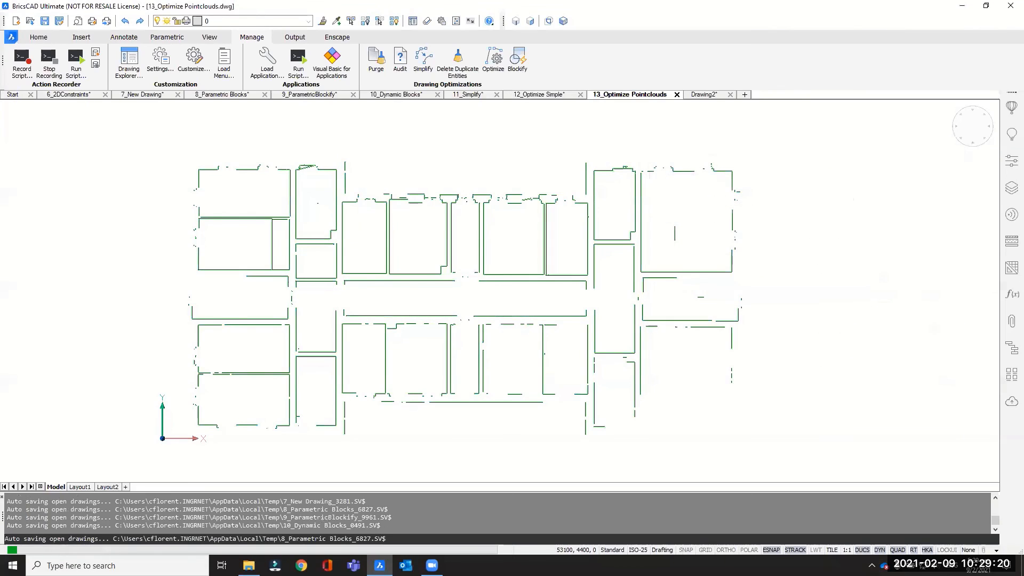